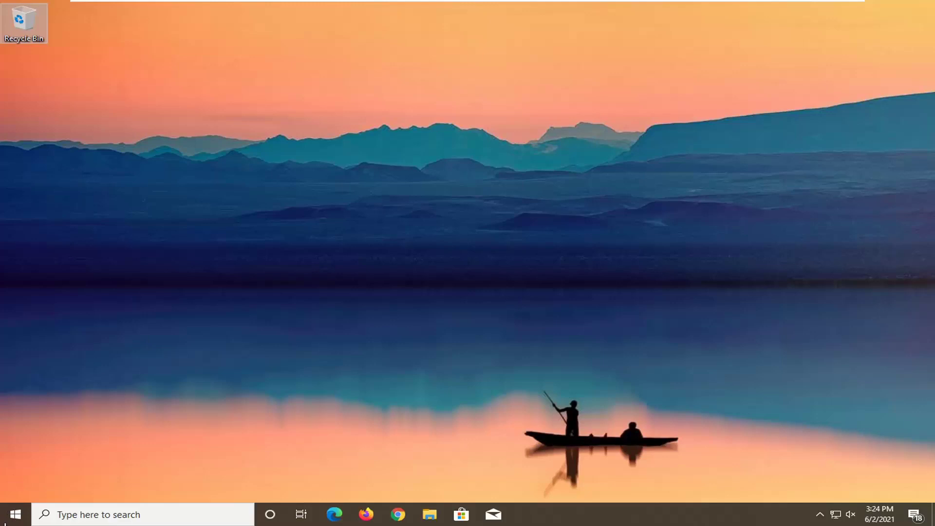
# Launch Windows Settings from the Start menu
pyautogui.click(10, 519)
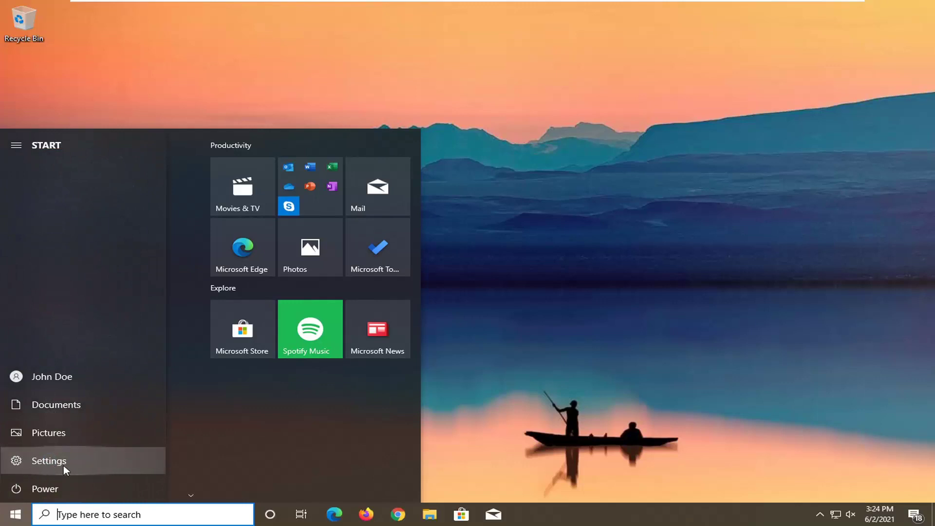
pyautogui.click(63, 461)
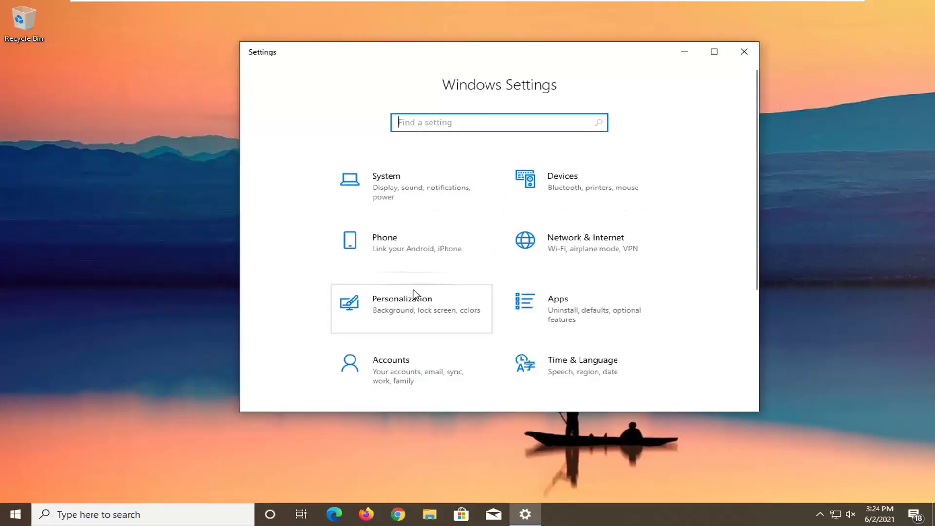
# Filter Apps & features by 'skype' and expand the Skype entry
pyautogui.click(565, 311)
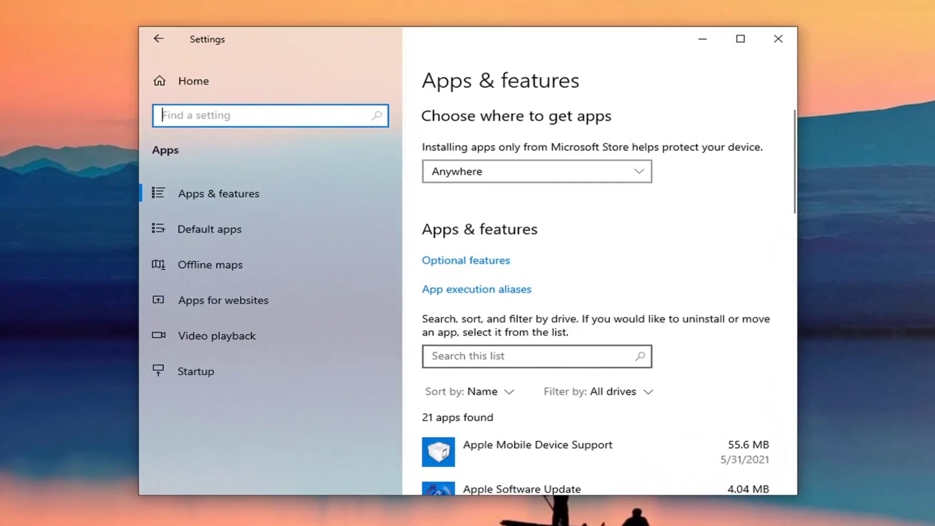
pyautogui.write('s')
pyautogui.click(537, 356)
pyautogui.write('sk')
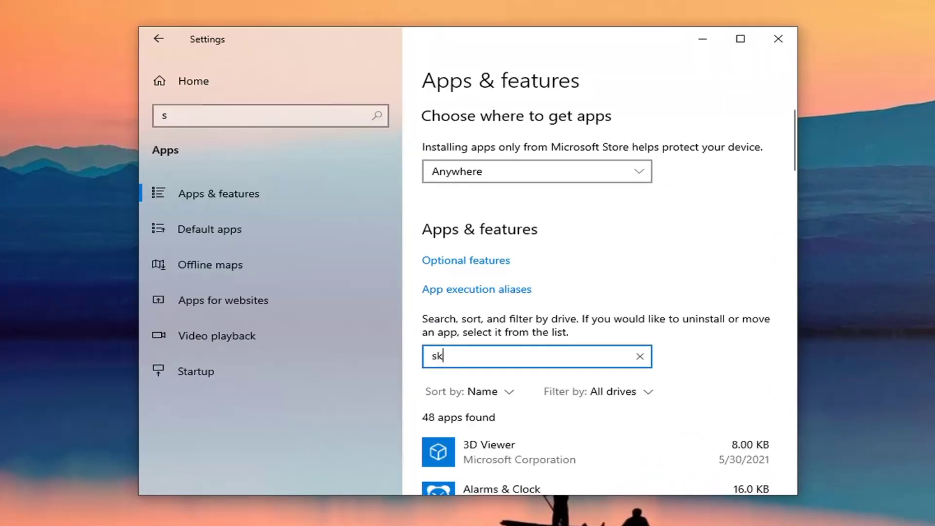
pyautogui.write('yope')
pyautogui.press('BackSpace')
pyautogui.press('BackSpace')
pyautogui.press('BackSpace')
pyautogui.write('pe')
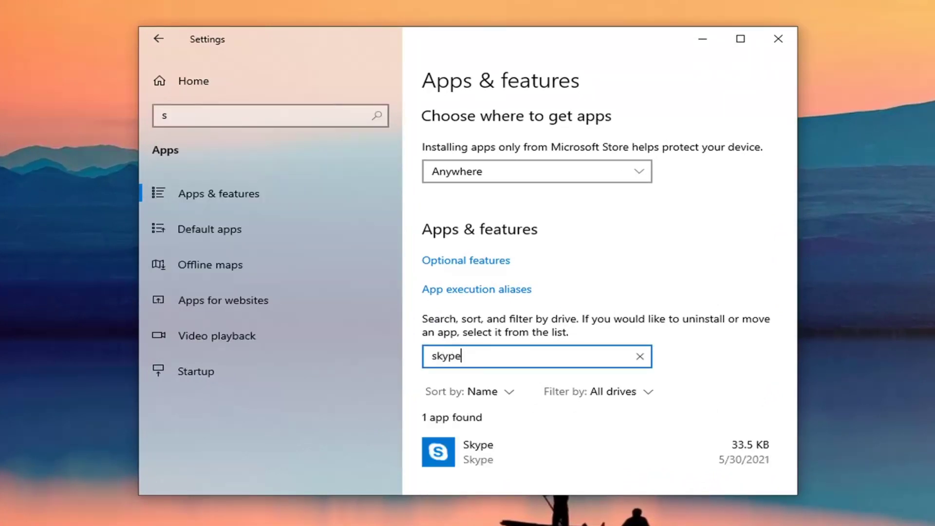
pyautogui.scroll(-2, 490, 360)
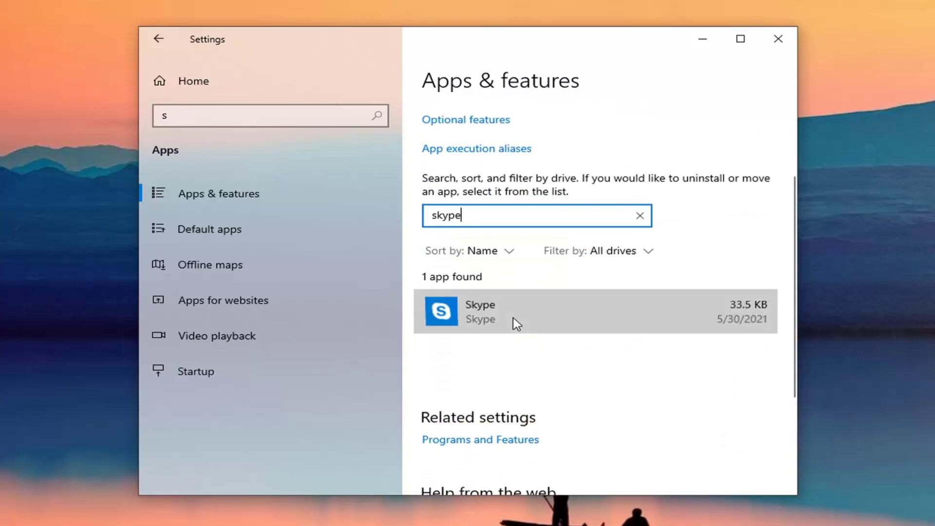
pyautogui.click(514, 318)
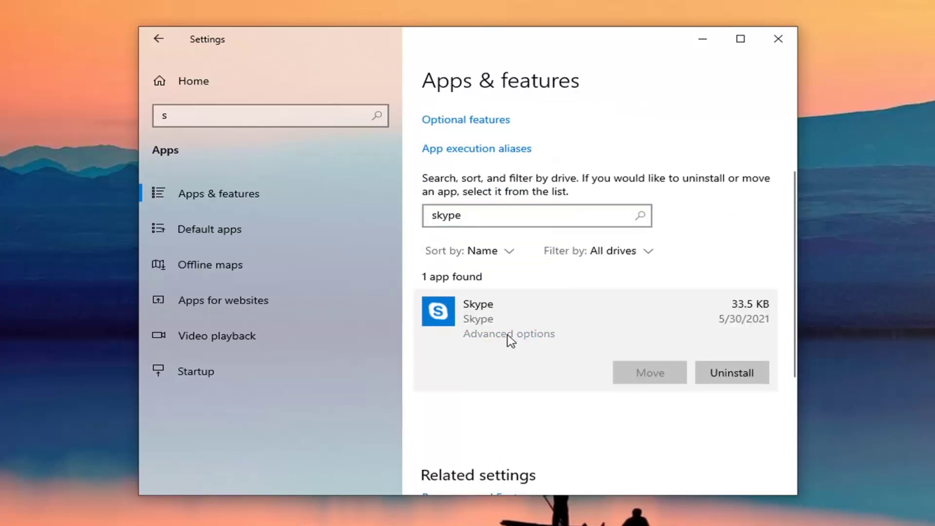
# Open Skype's Advanced options page showing Repair and Reset
pyautogui.click(509, 334)
pyautogui.scroll(-1, 509, 341)
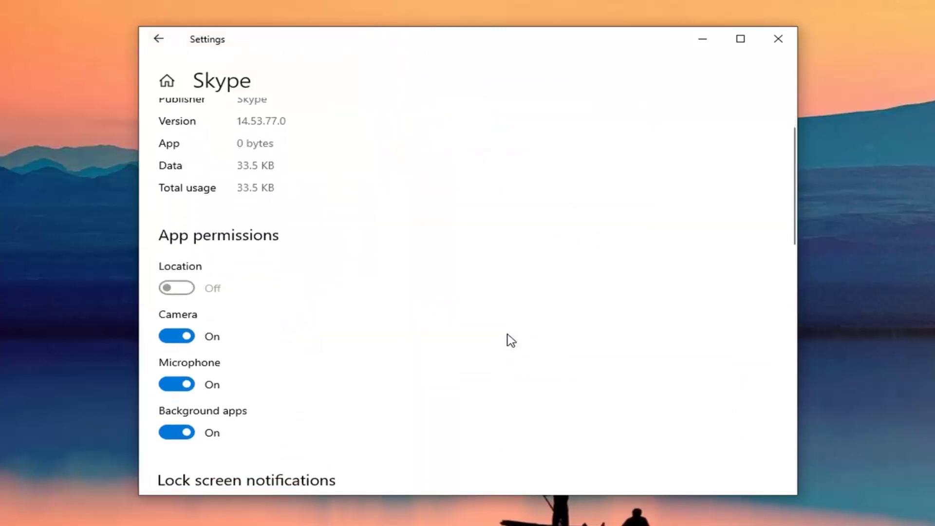
pyautogui.scroll(-2, 509, 341)
pyautogui.scroll(-2, 507, 341)
pyautogui.scroll(-2, 507, 341)
pyautogui.scroll(-2, 448, 330)
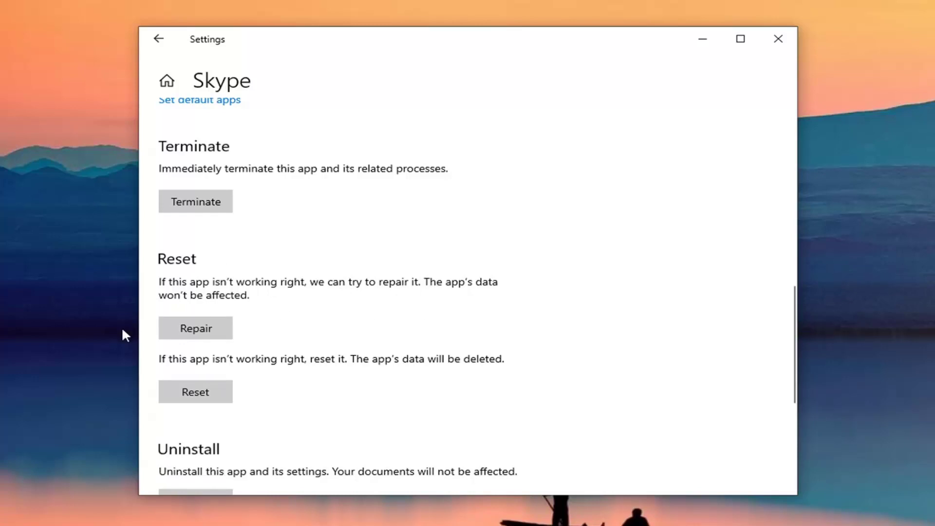
# Run Repair on Skype, keeping its data
pyautogui.click(199, 328)
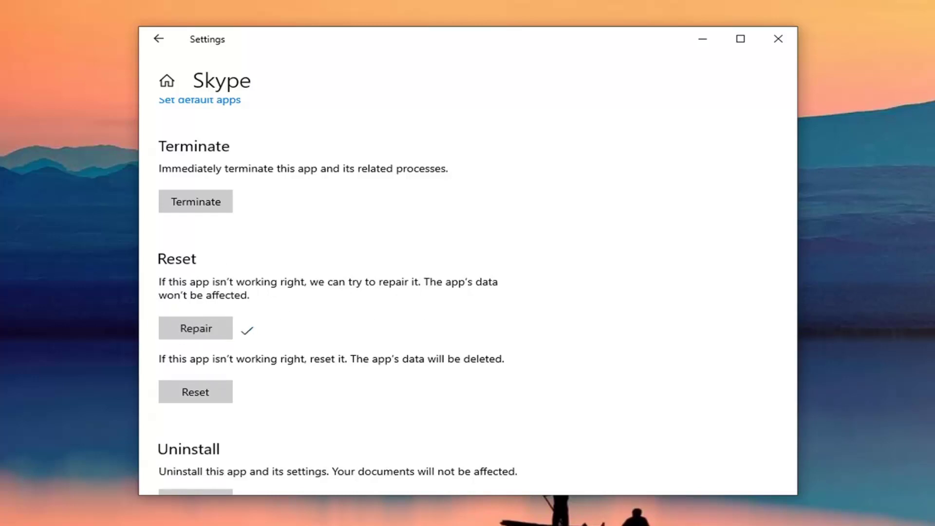